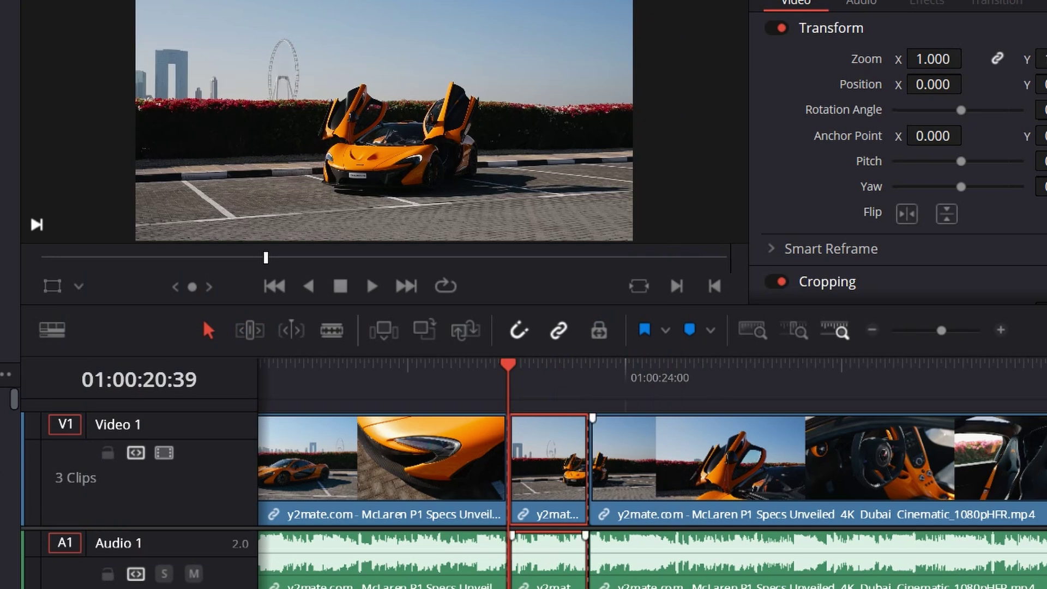
- Zoom the timeline in so the three McLaren clips appear larger
click(1001, 330)
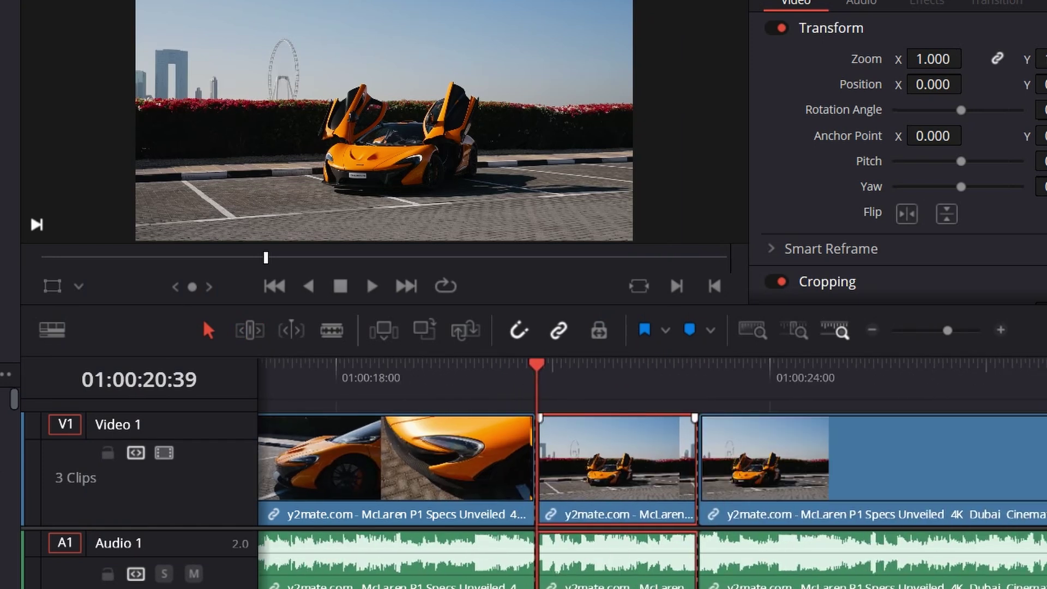
- Show Retime Controls on the middle clip, then play it and step through its frames
right_click(631, 458)
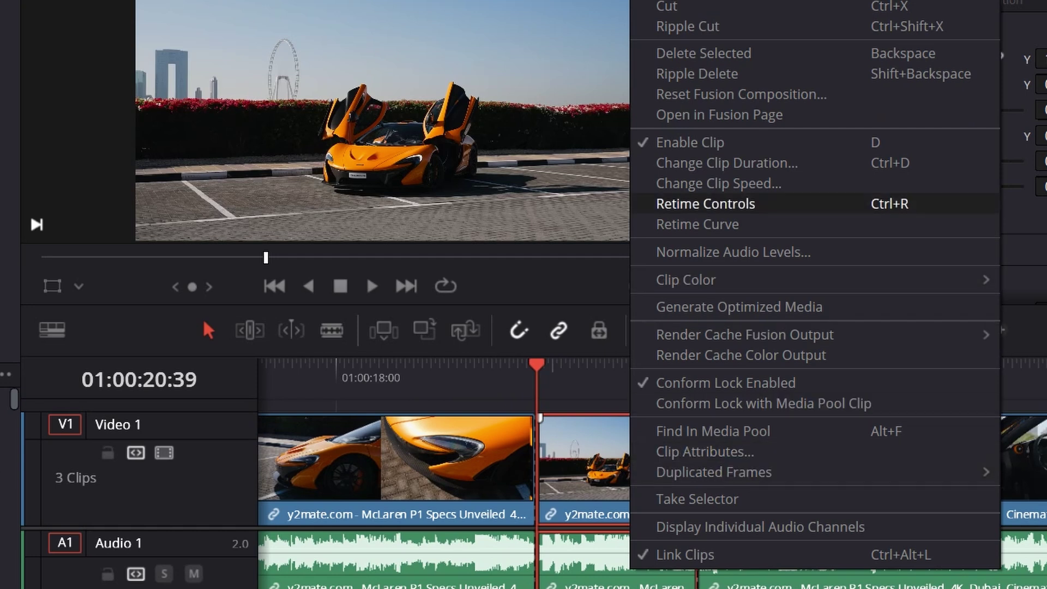
click(705, 203)
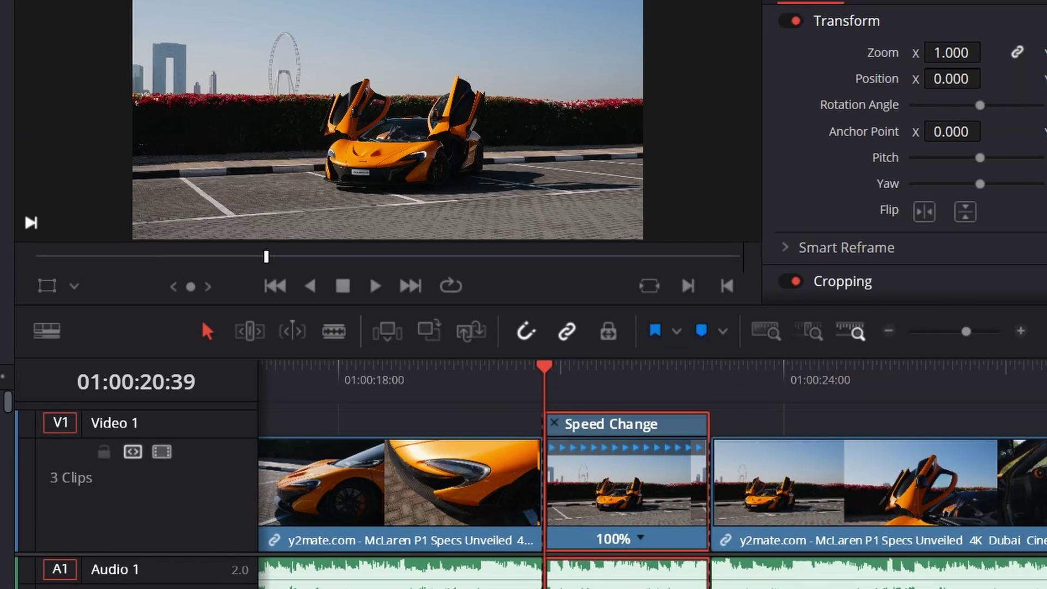
scroll(653, 474, right, 2)
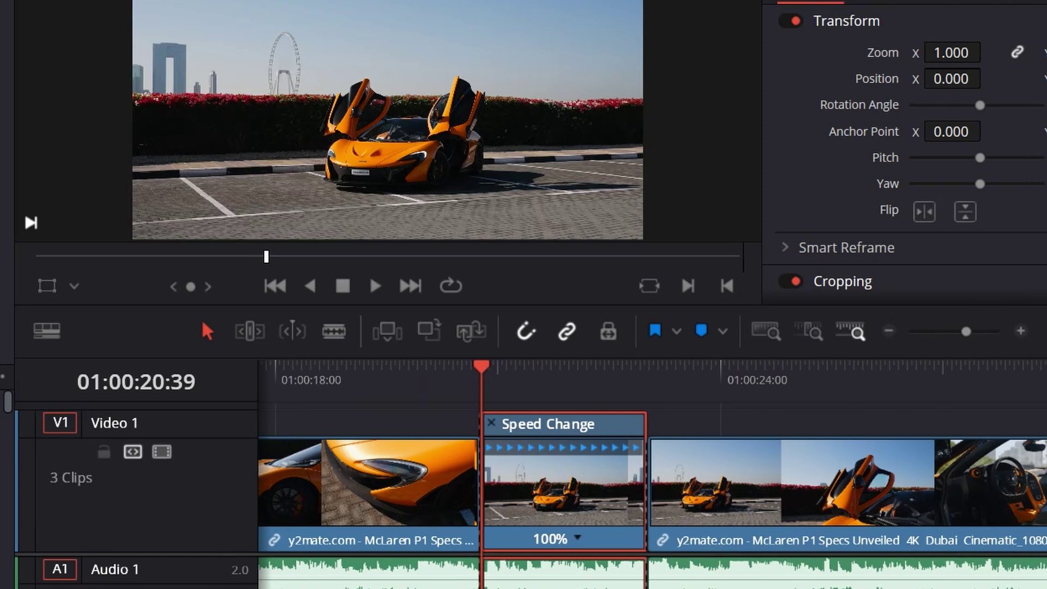
key(space)
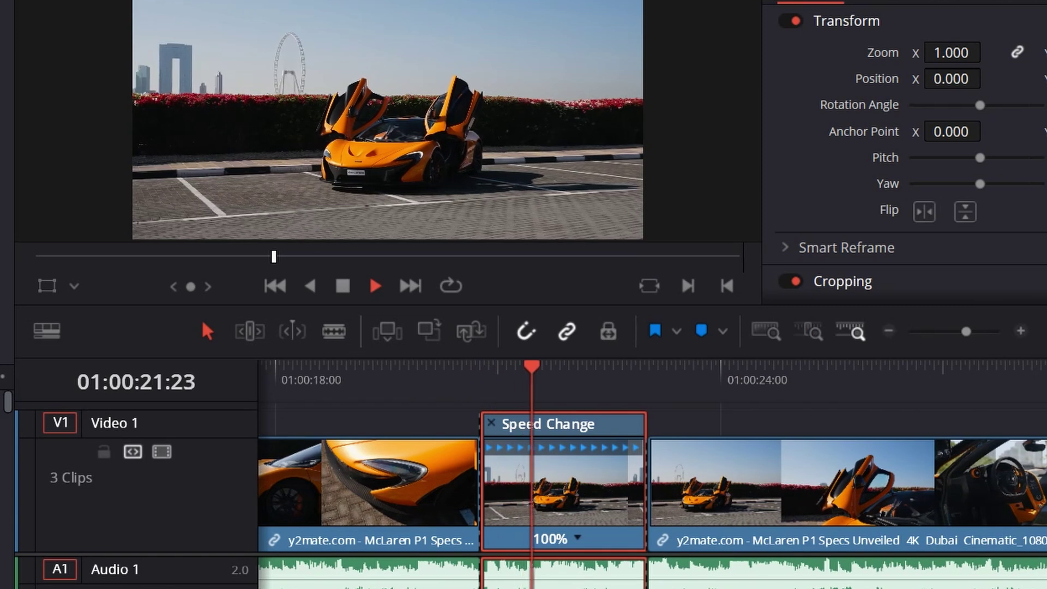
key(space)
key(Left)
key(Left)
key(Right)
key(Right)
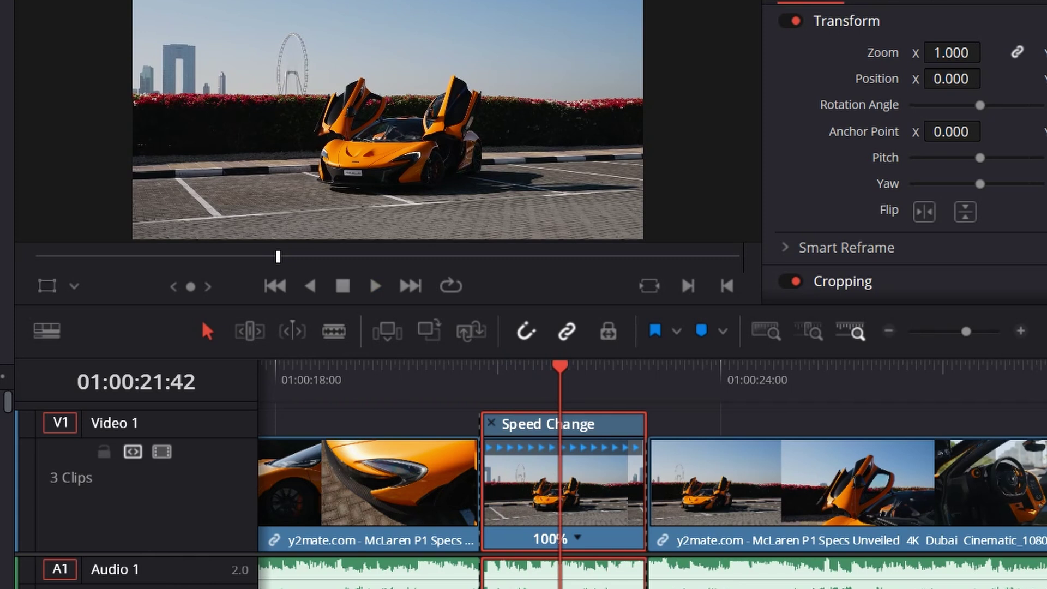
- Add a speed point to the middle clip at the playhead and zoom in around it
click(577, 538)
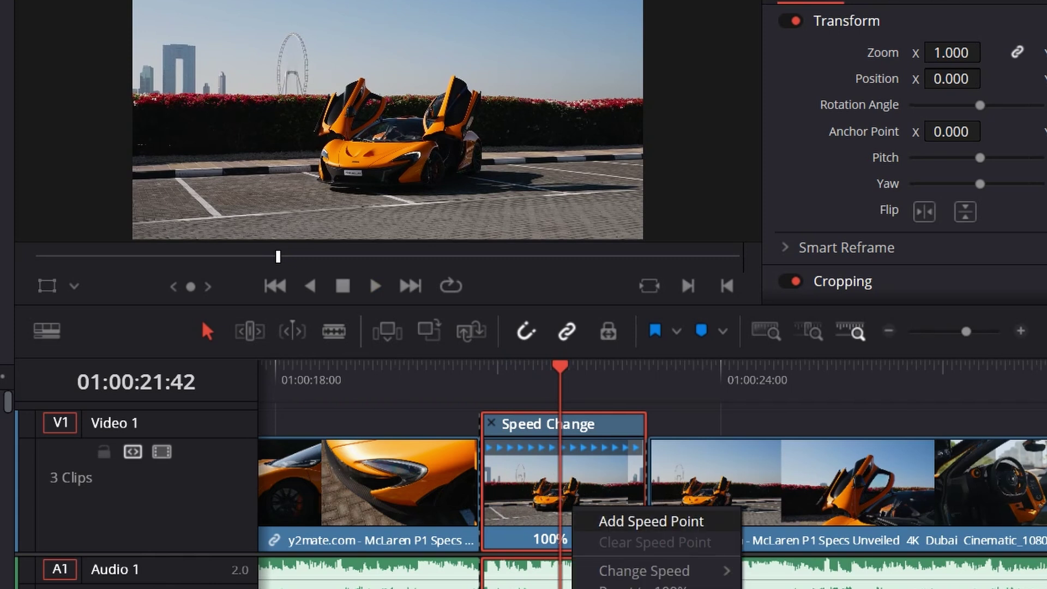
click(652, 522)
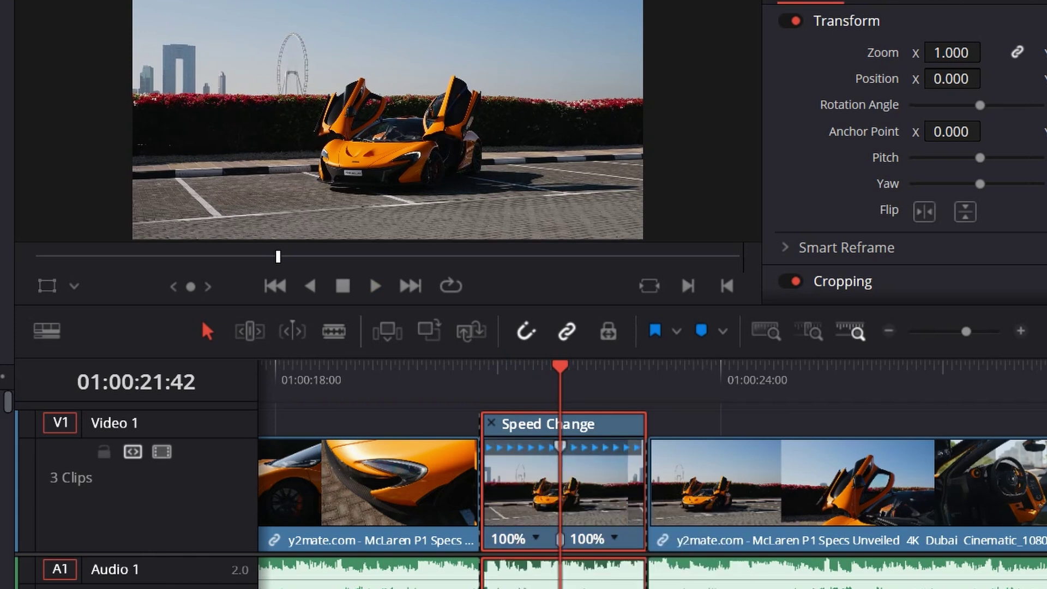
key(ctrl+equal)
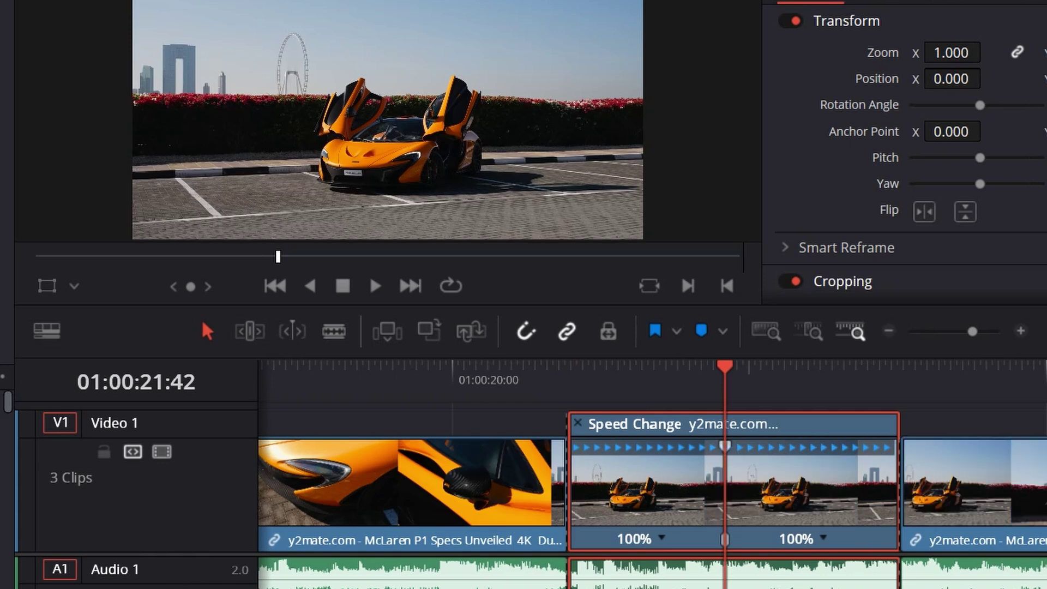
key(space)
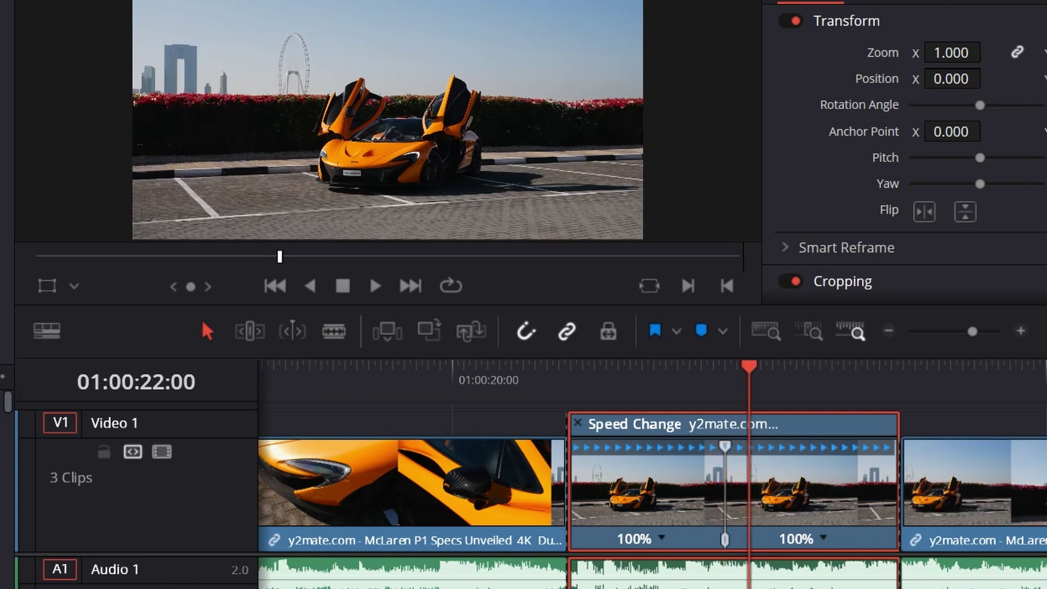
- Drag the speed point until the first section reads 204%, and stretch the second section to 69%
drag(725, 540, 710, 540)
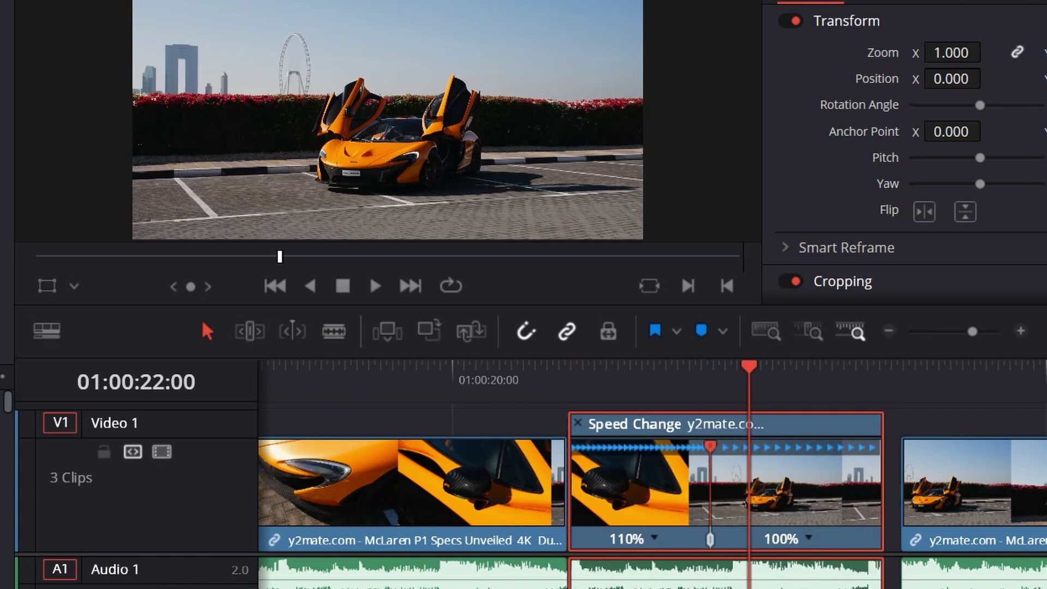
mouse_move(710, 540)
mouse_down()
mouse_move(685, 540)
mouse_move(735, 540)
mouse_move(711, 541)
mouse_up()
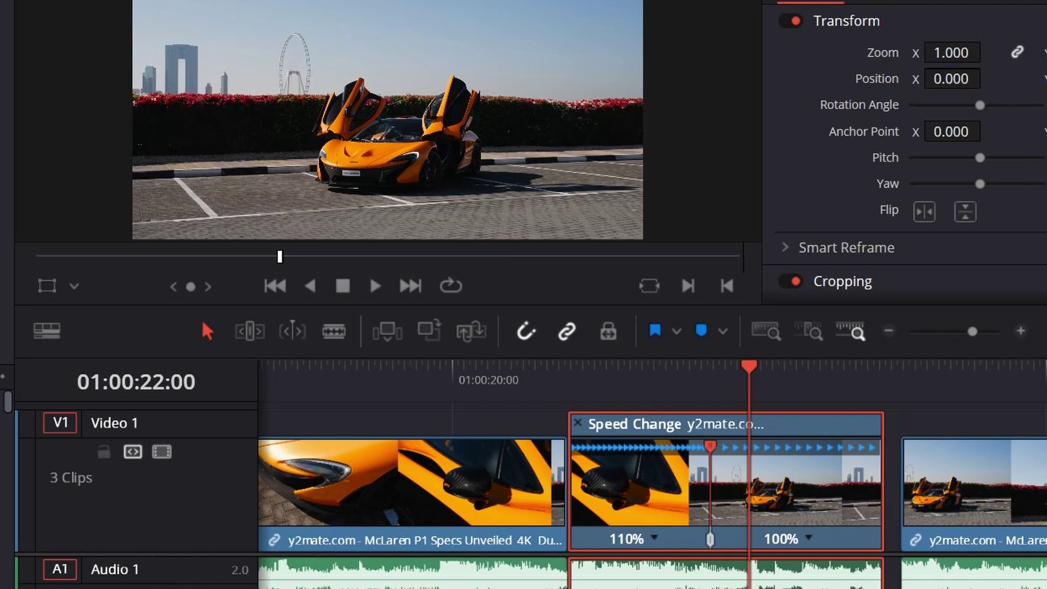
drag(711, 540, 680, 540)
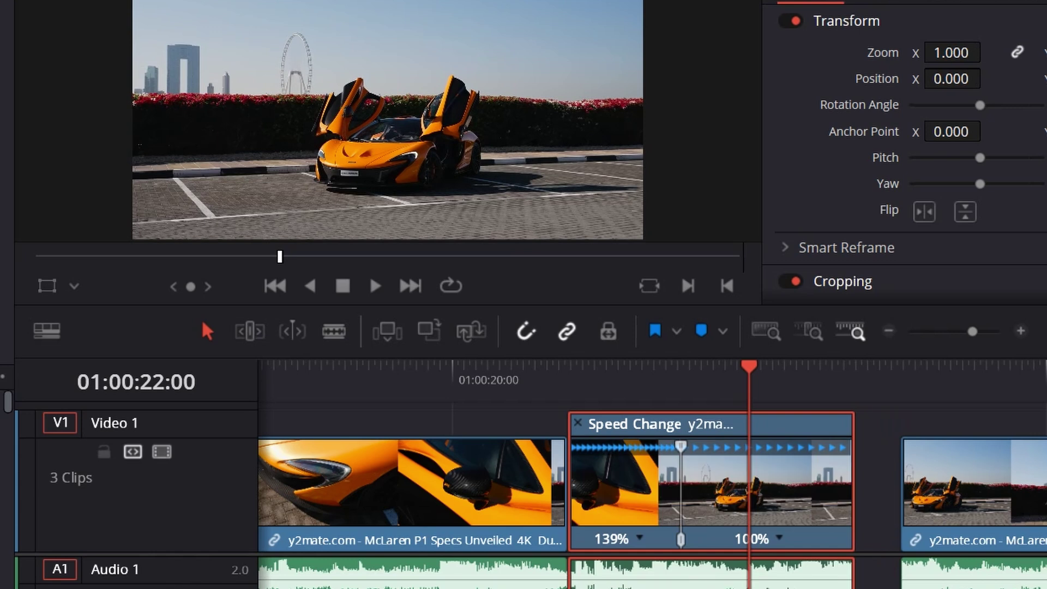
drag(680, 540, 645, 541)
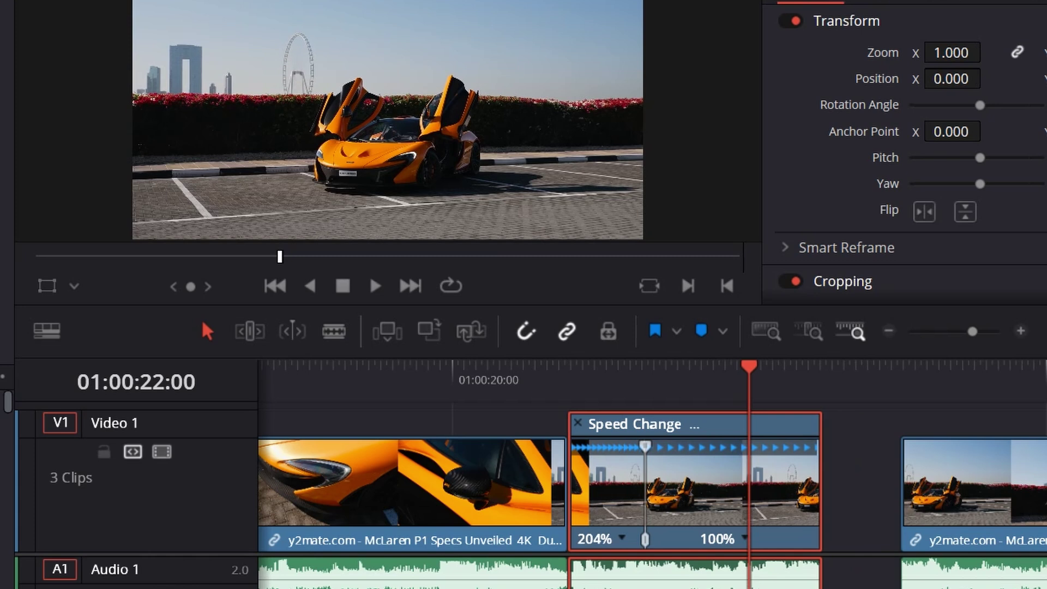
drag(821, 484, 899, 483)
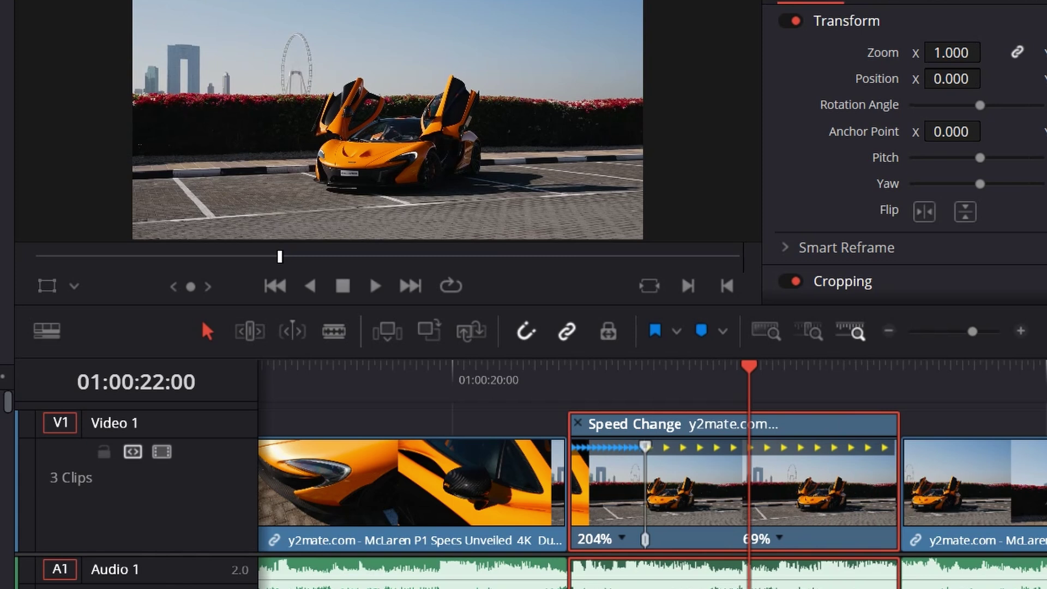
key(j)
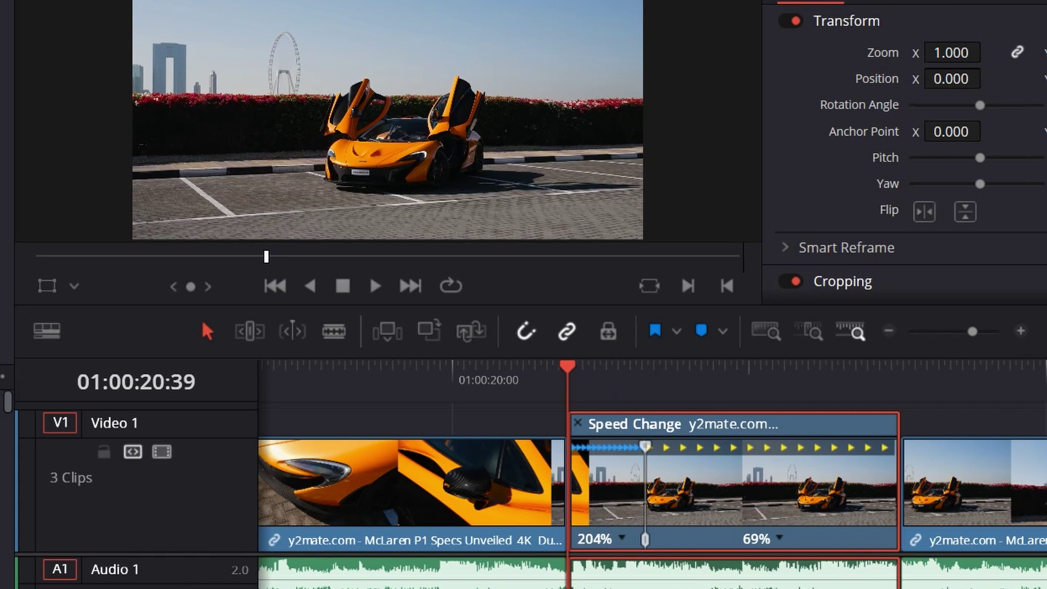
key(space)
key(space)
key(space)
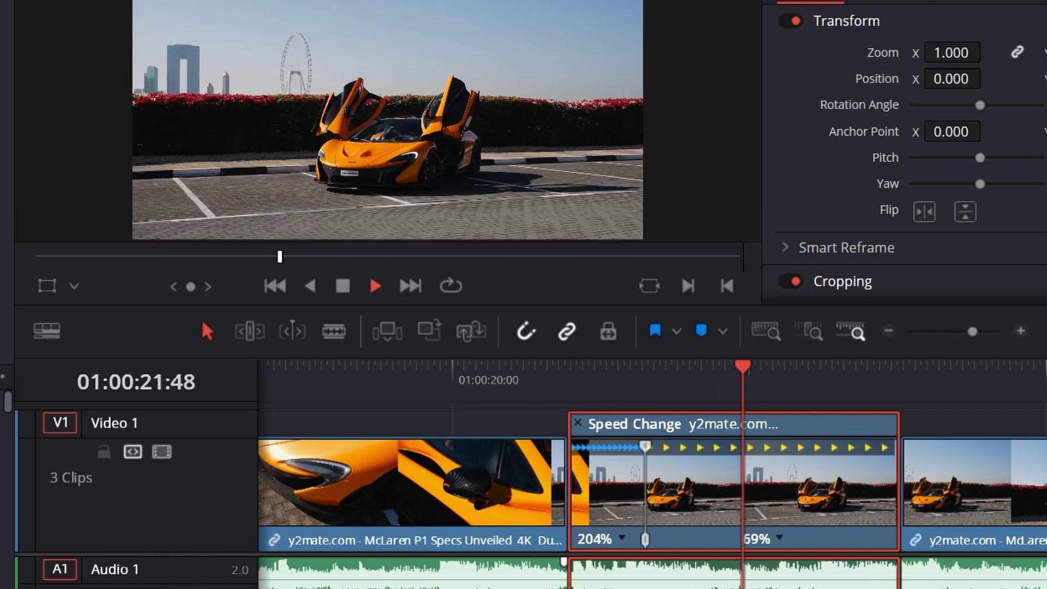
key(space)
key(space)
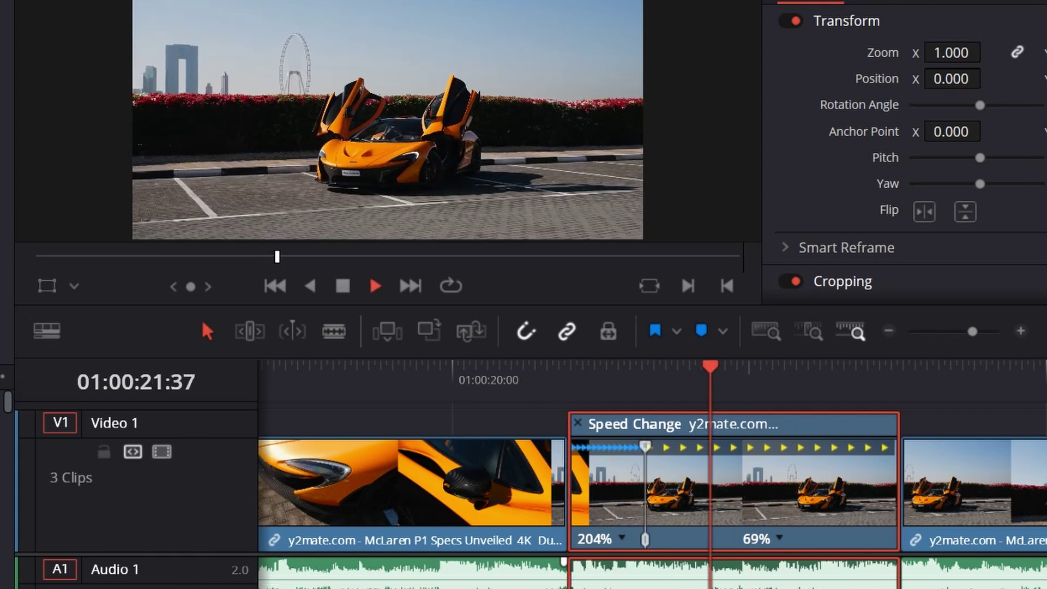
key(space)
key(alt+/)
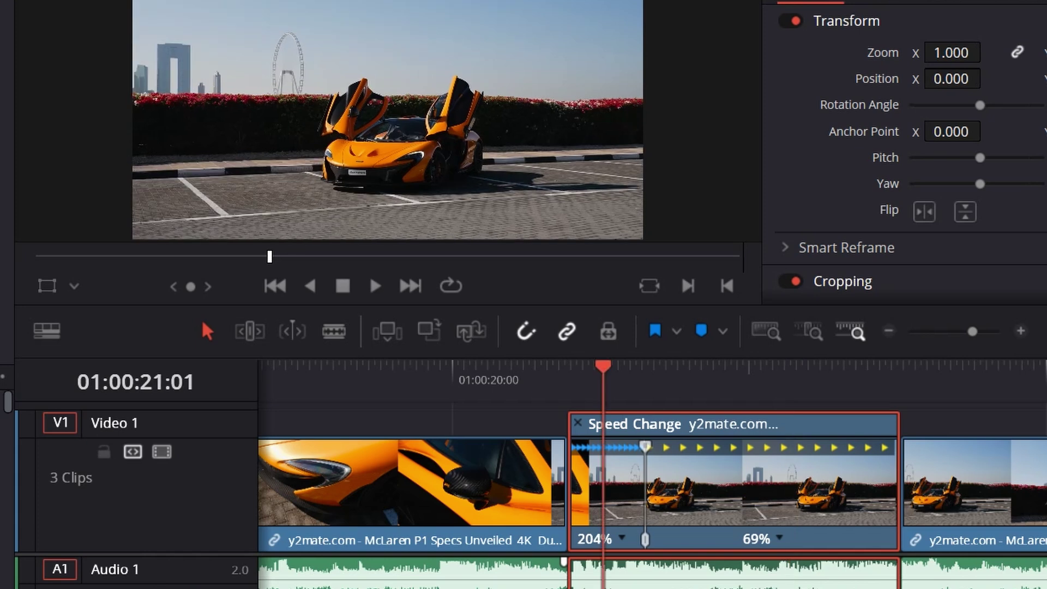
key(space)
key(space)
- Move the speed point earlier in the clip and zoom the timeline in further
drag(645, 540, 600, 540)
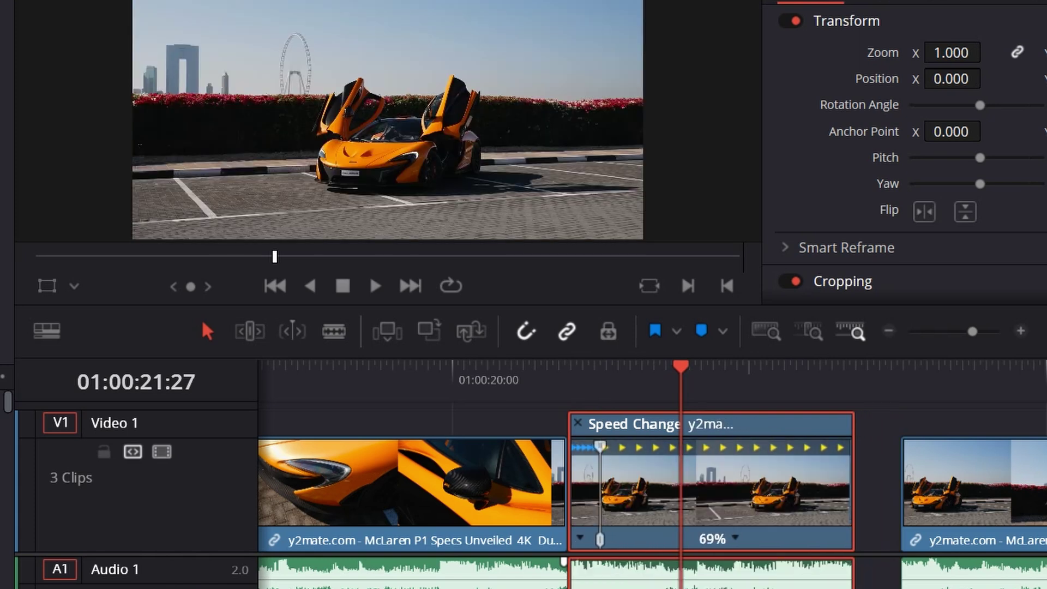
key(Up)
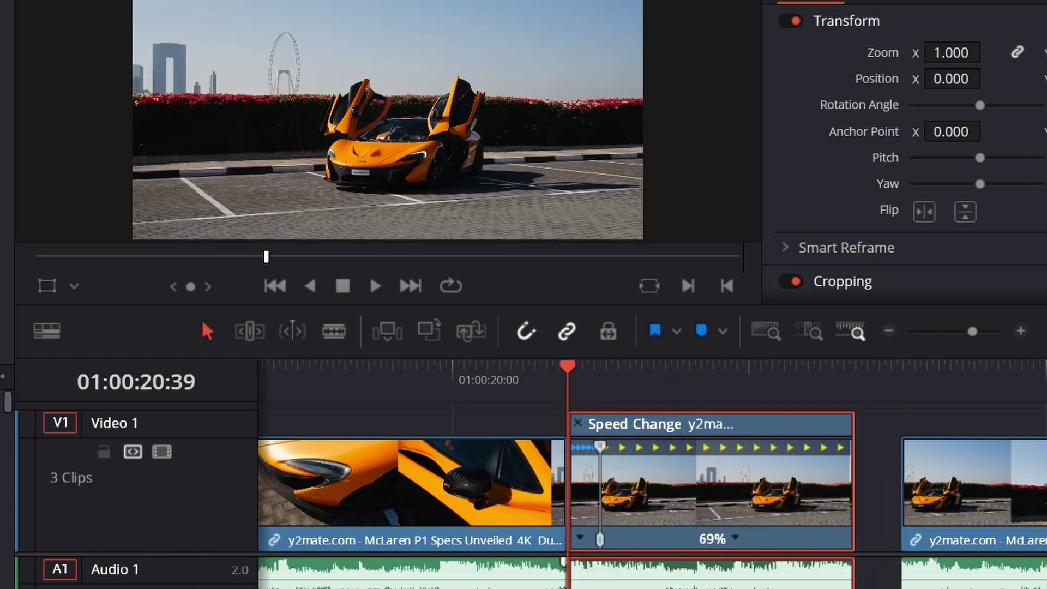
key(ctrl+equal)
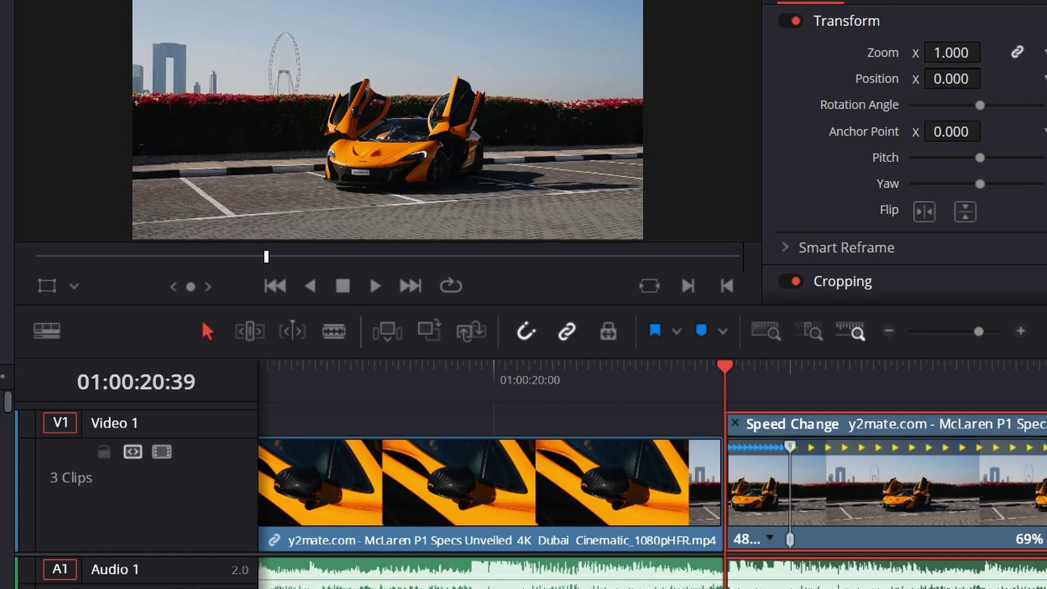
- Replay the retimed clip several times, then step forward to 01:00:22:00
key(space)
key(Up)
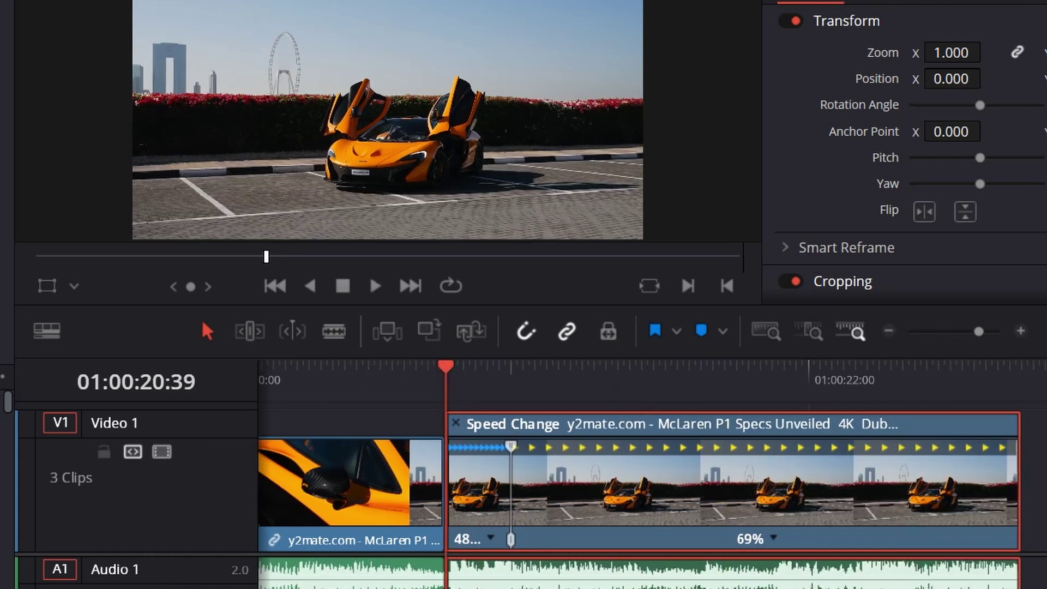
key(space)
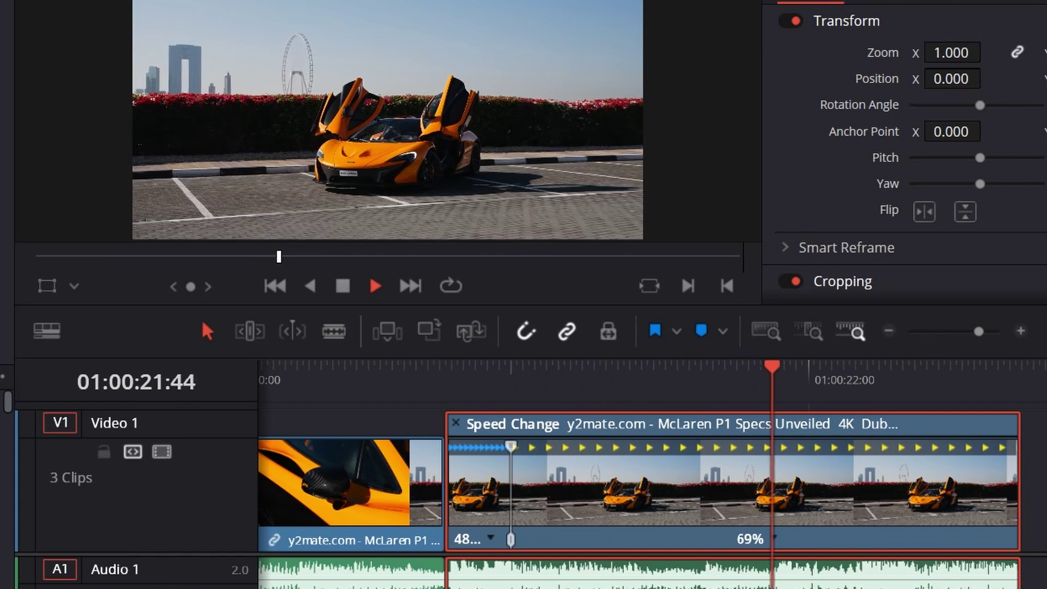
key(space)
key(space)
key(space)
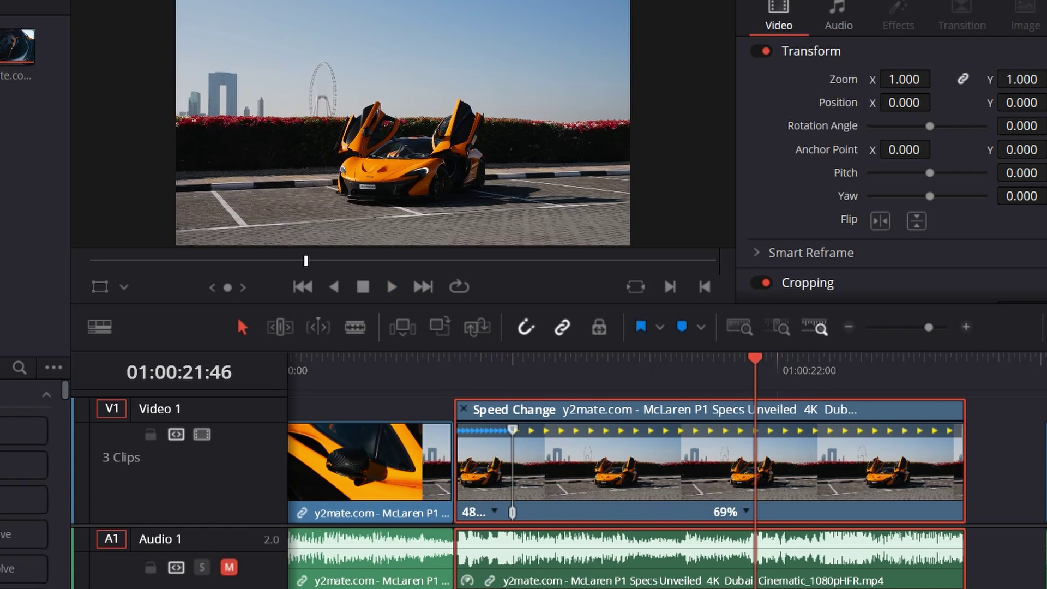
key(space)
key(space)
key(space)
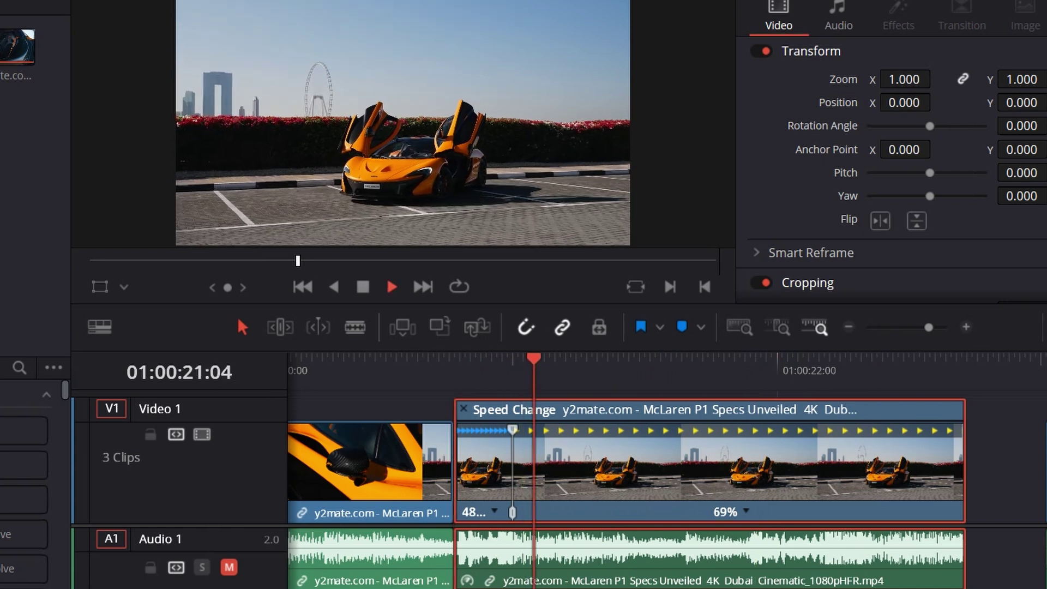
key(space)
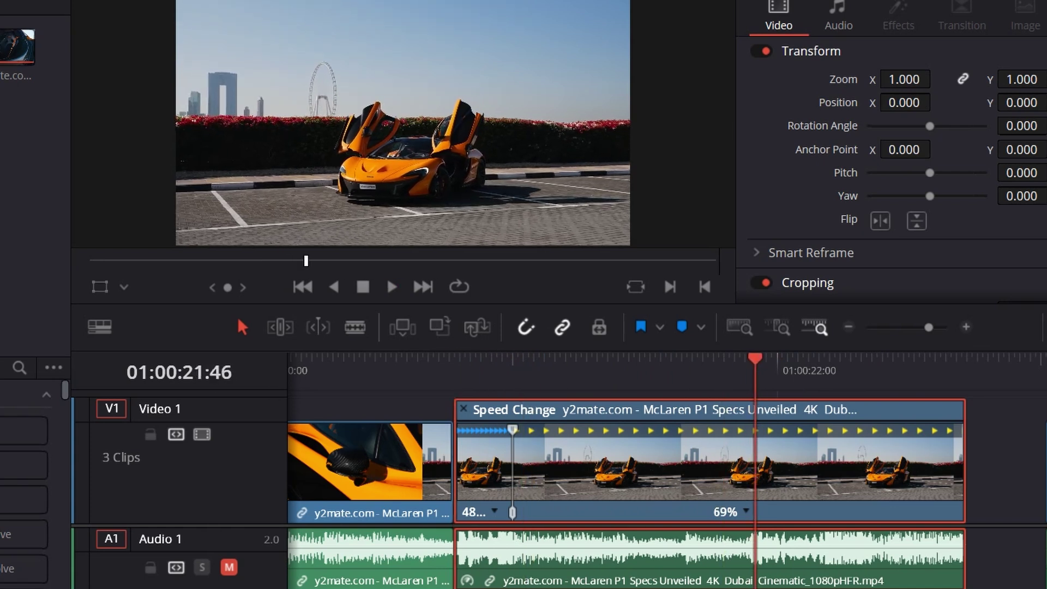
key(Right)
key(Right)
key(Right)
key(Right)
key(Right)
key(Right)
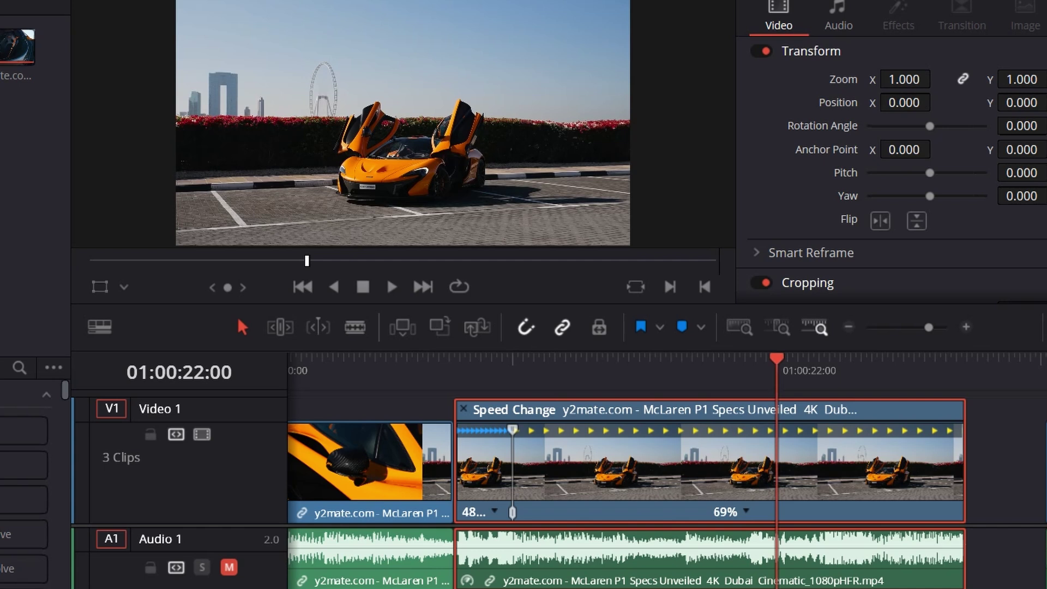
- Add a second speed point at 01:00:22:00 and speed the final section up to 172%
click(747, 512)
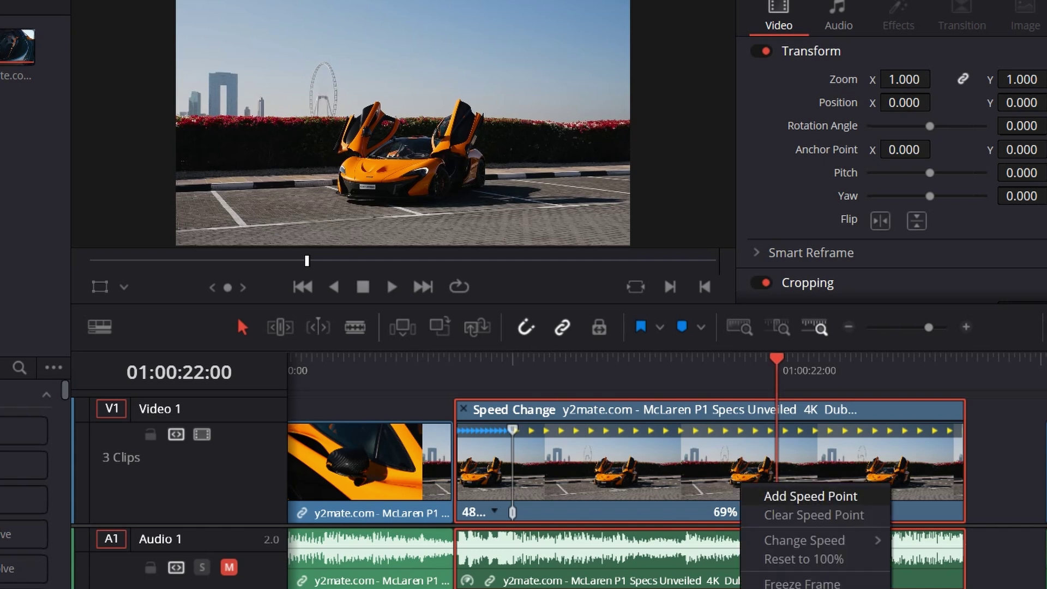
click(810, 496)
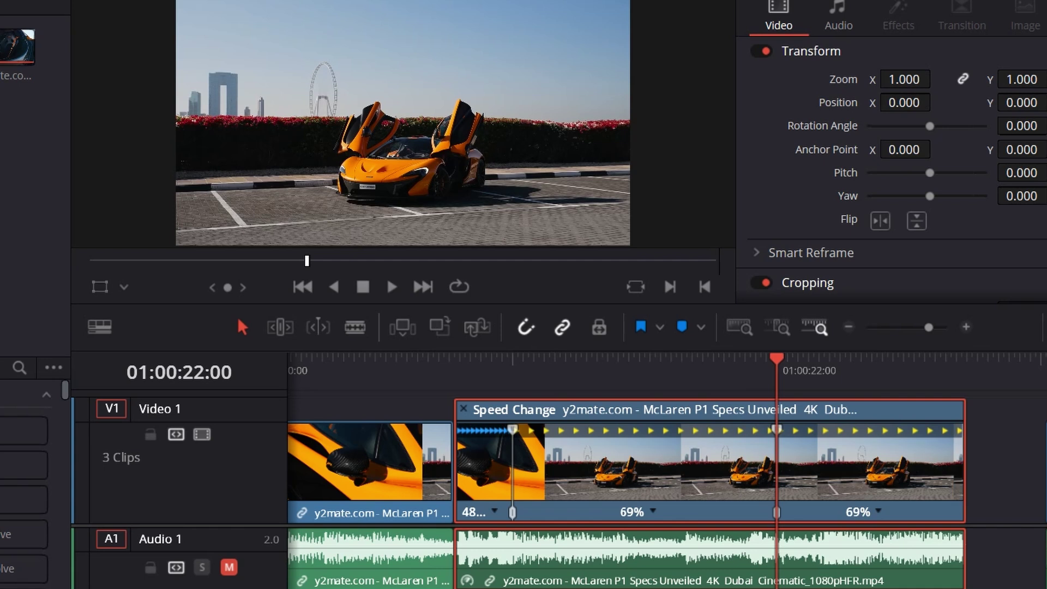
drag(964, 430, 827, 429)
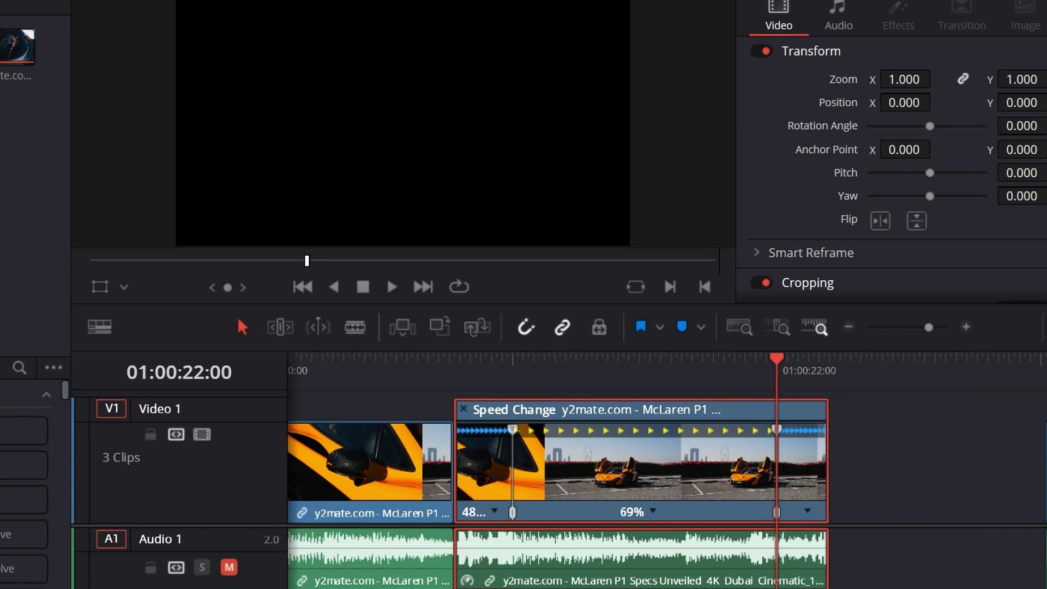
key(j)
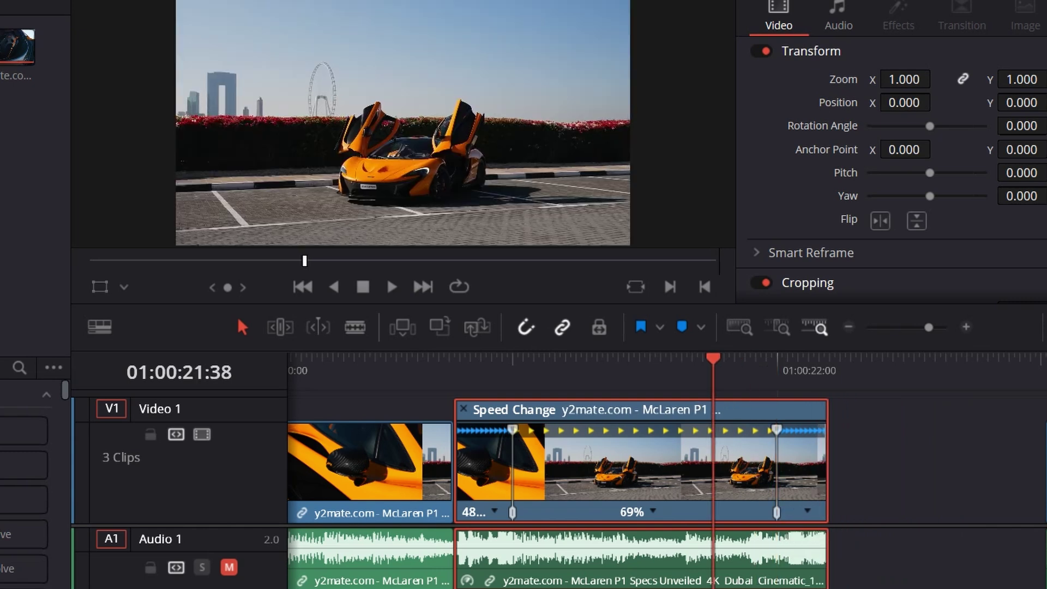
key(Up)
key(space)
key(space)
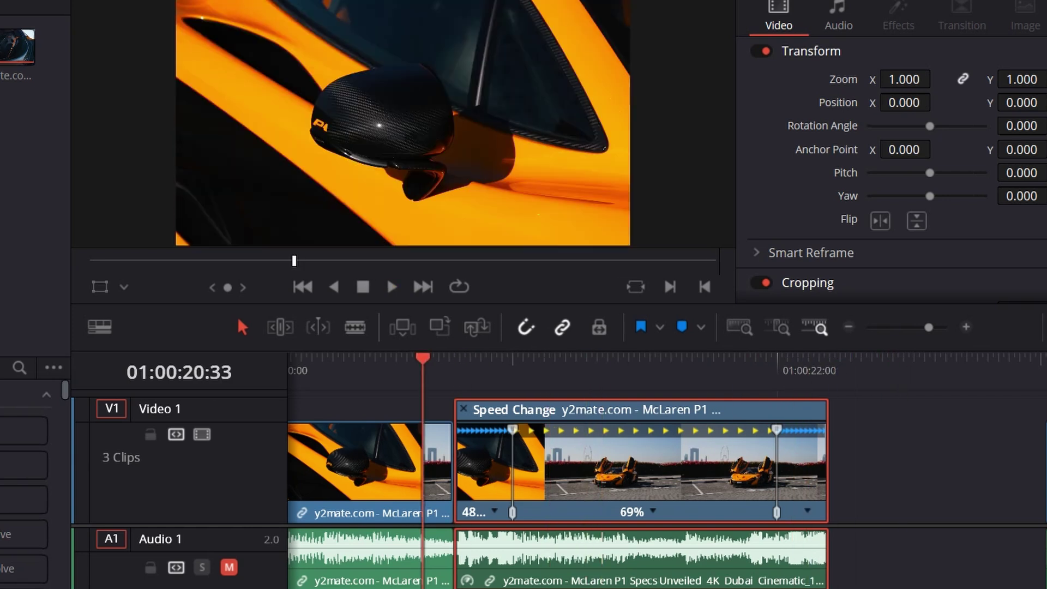
key(Up)
key(space)
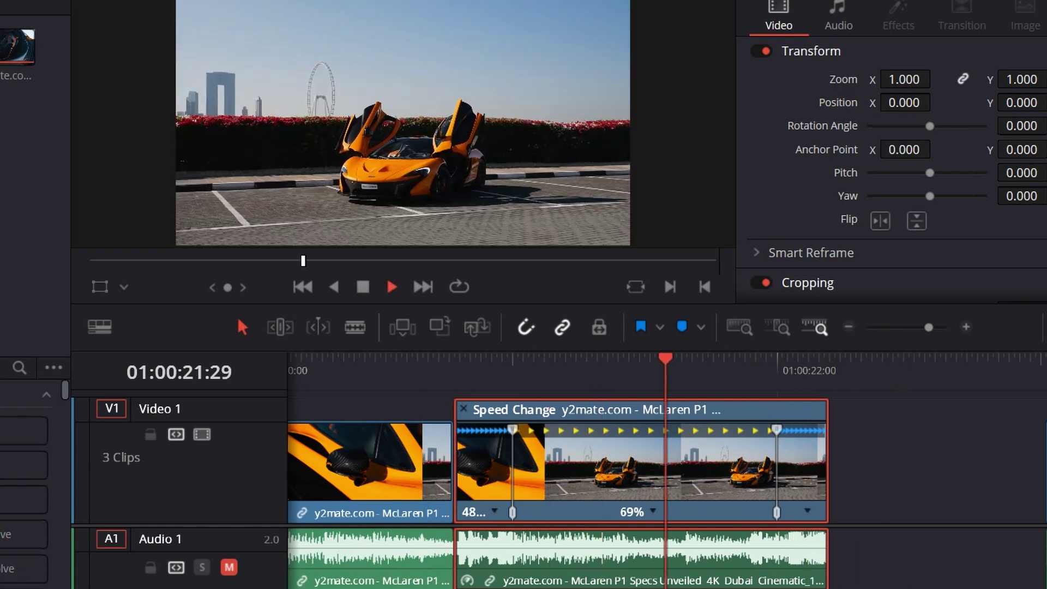
key(space)
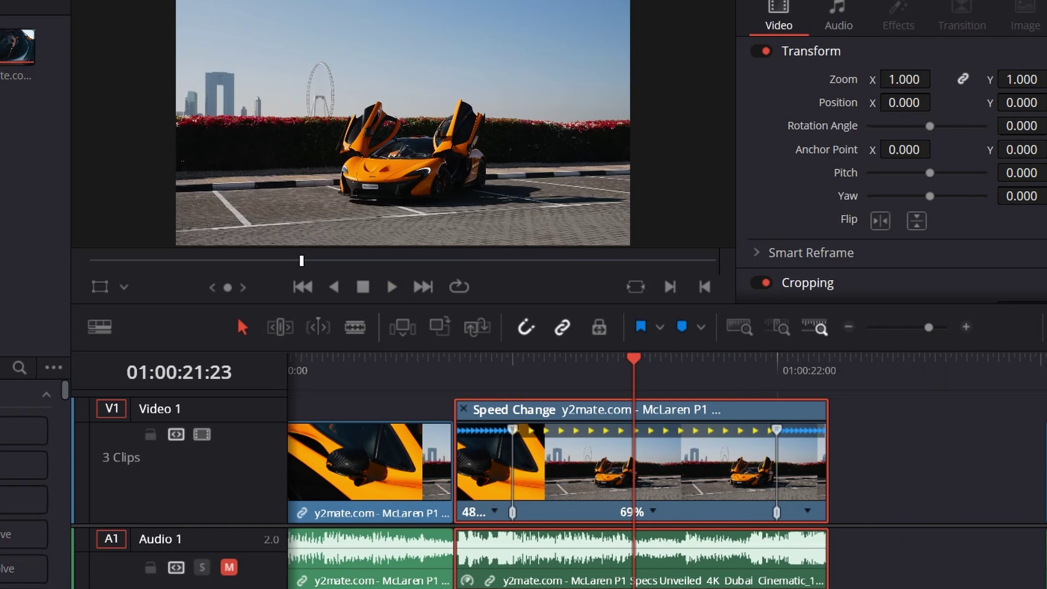
key(Up)
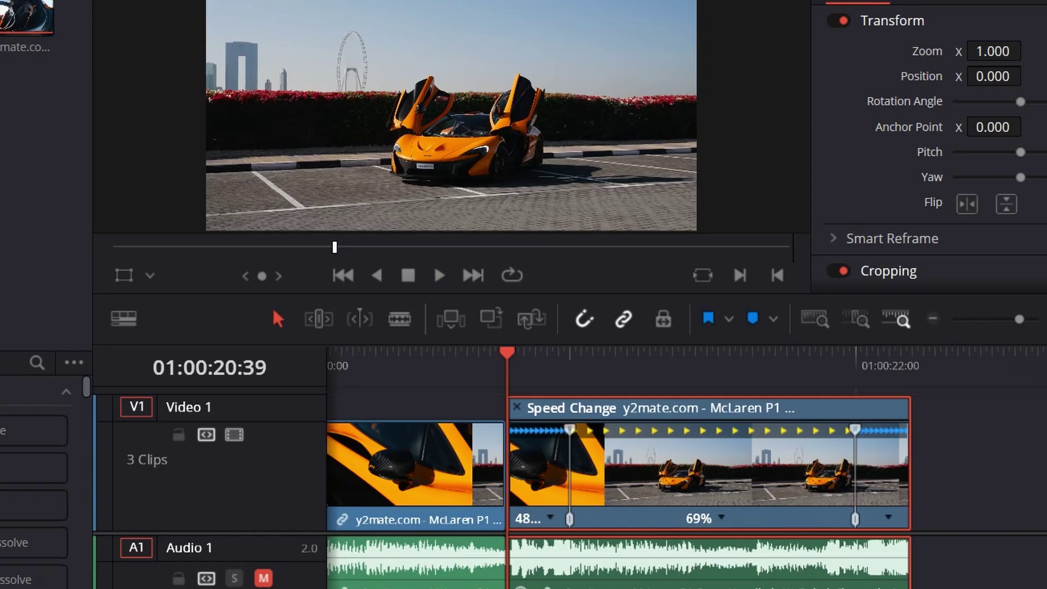
- Show the middle clip's Retime Curve and select its first speed keyframe
right_click(708, 413)
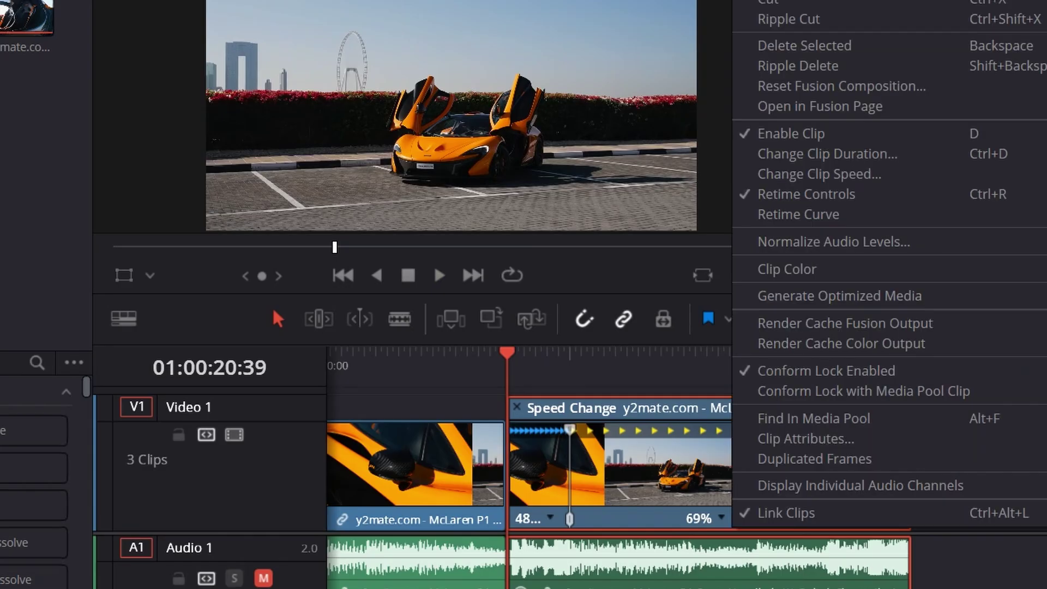
click(799, 213)
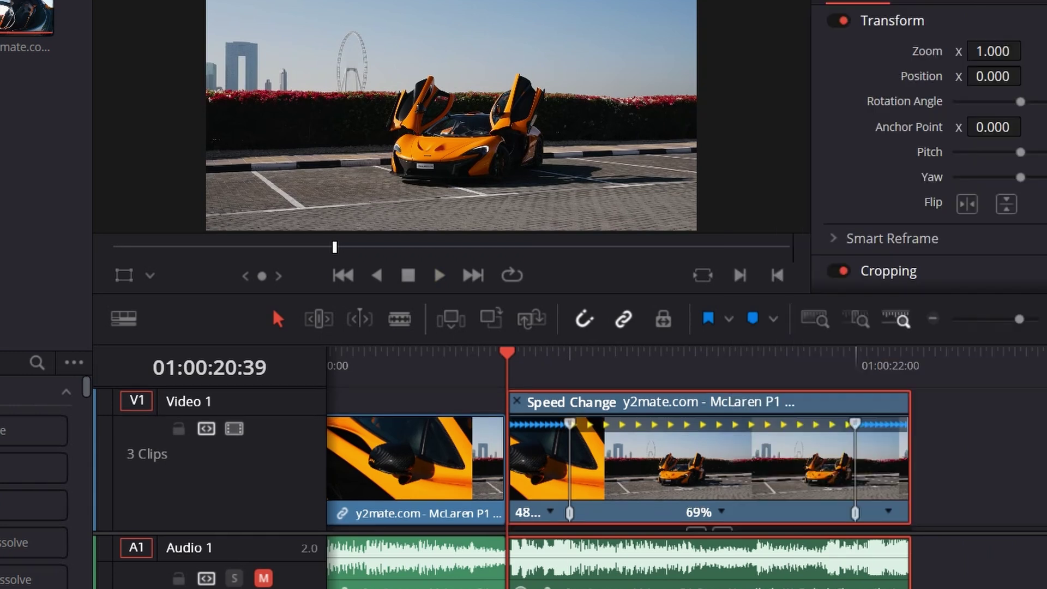
scroll(622, 458, down, 3)
scroll(622, 459, down, 2)
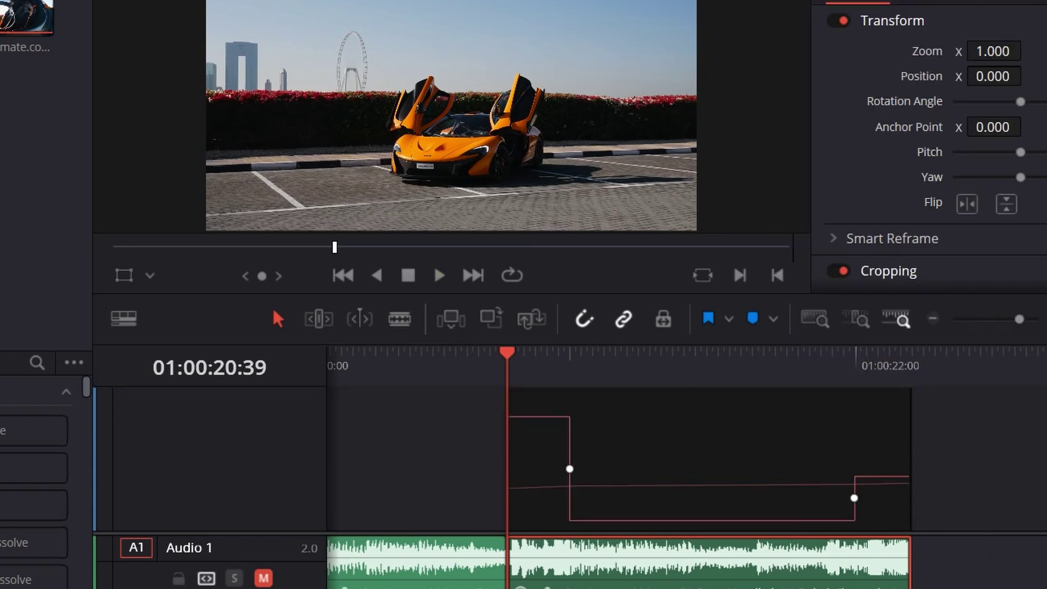
click(569, 469)
scroll(620, 459, up, 3)
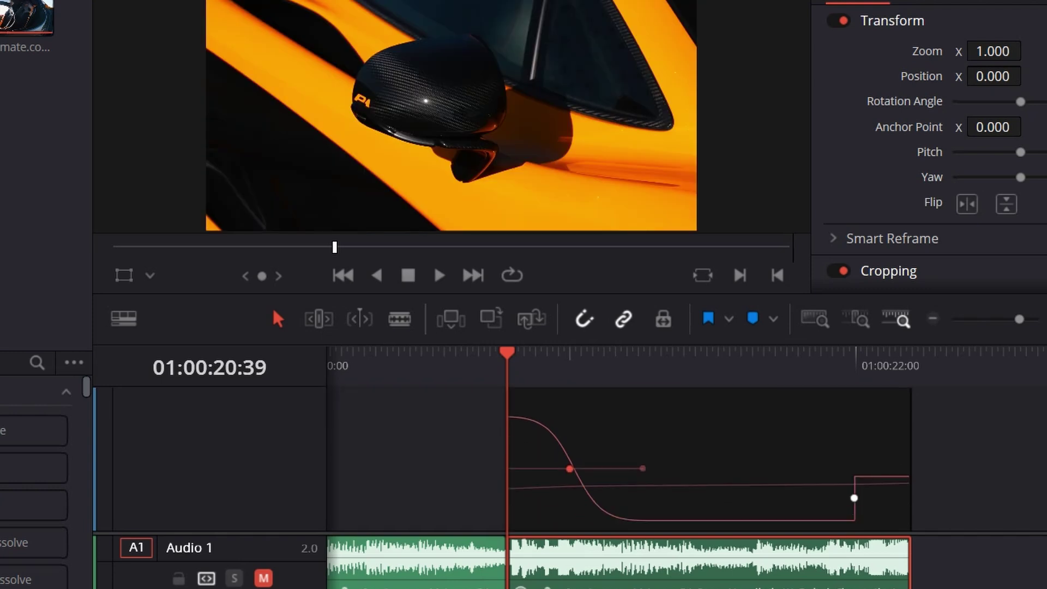
scroll(621, 453, up, 2)
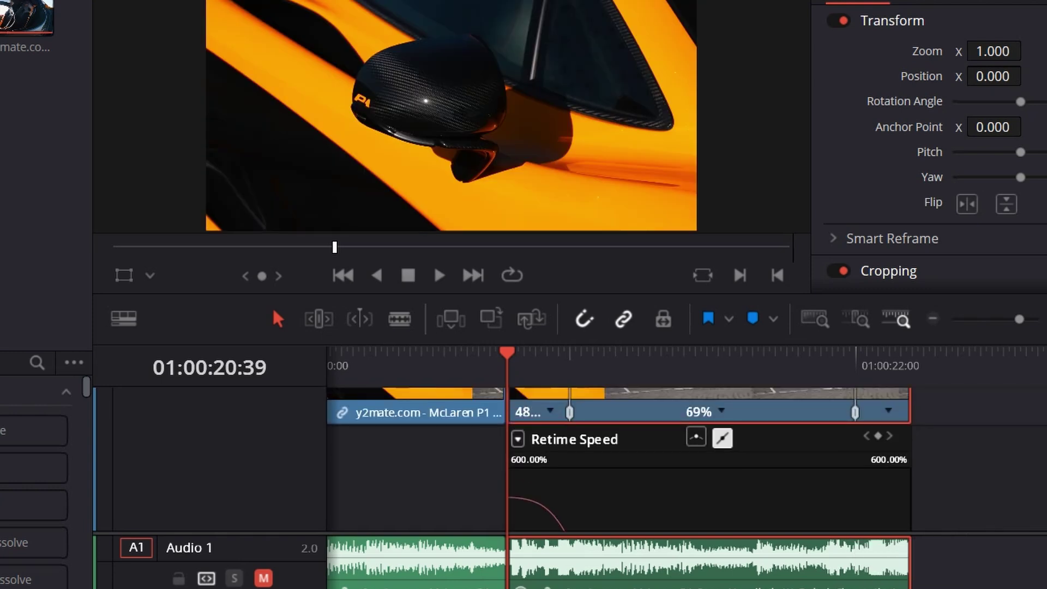
scroll(622, 458, down, 3)
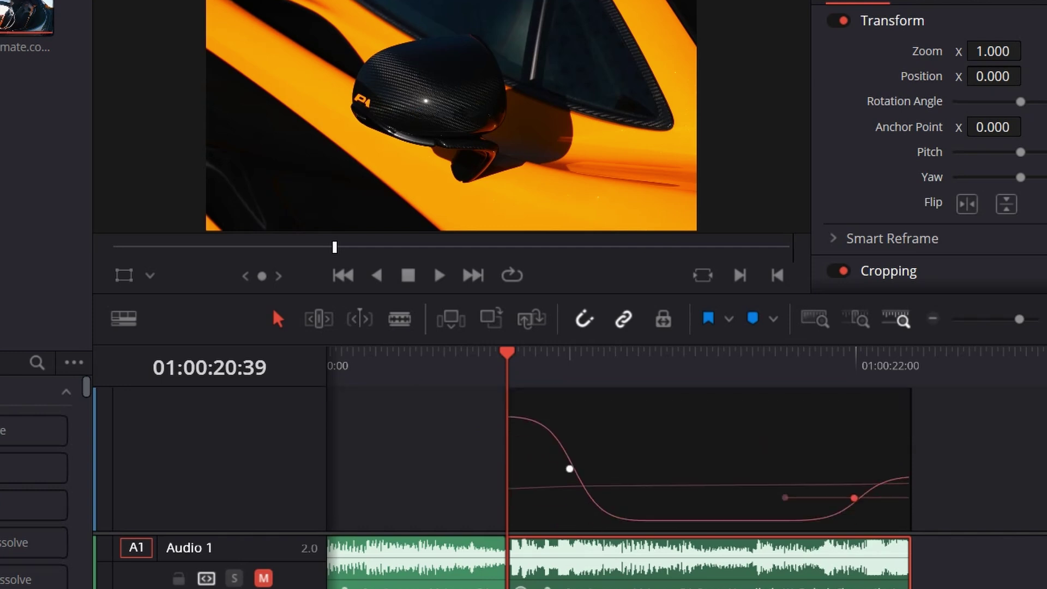
scroll(621, 459, up, 1)
scroll(620, 458, up, 2)
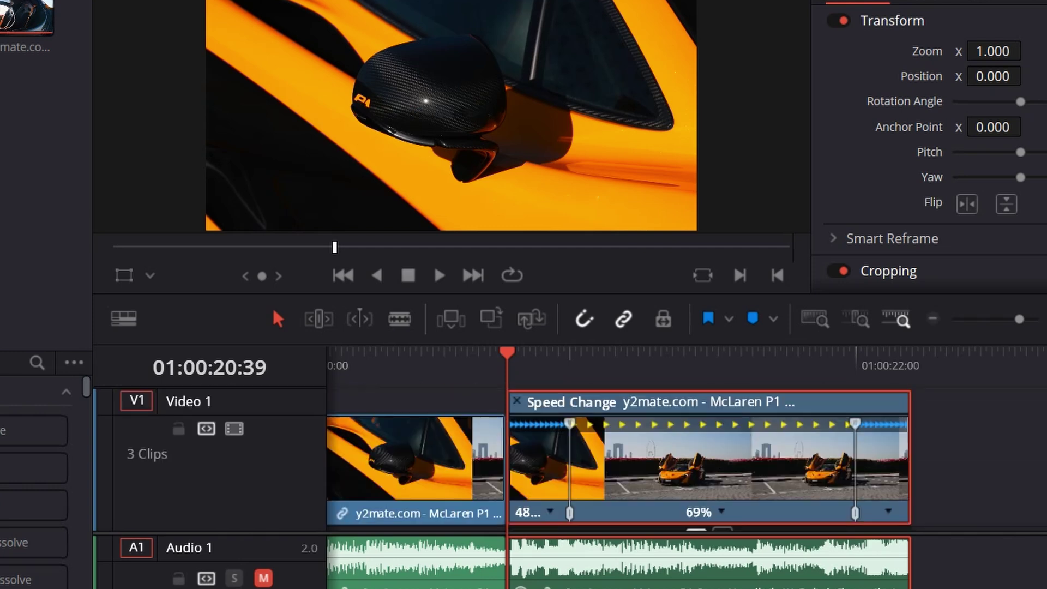
key(space)
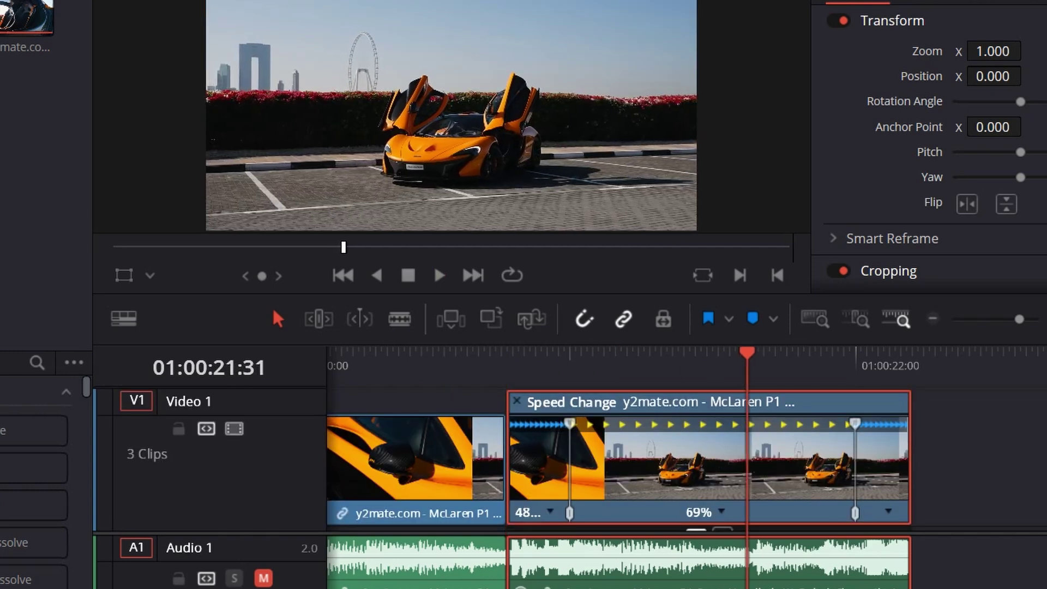
key(space)
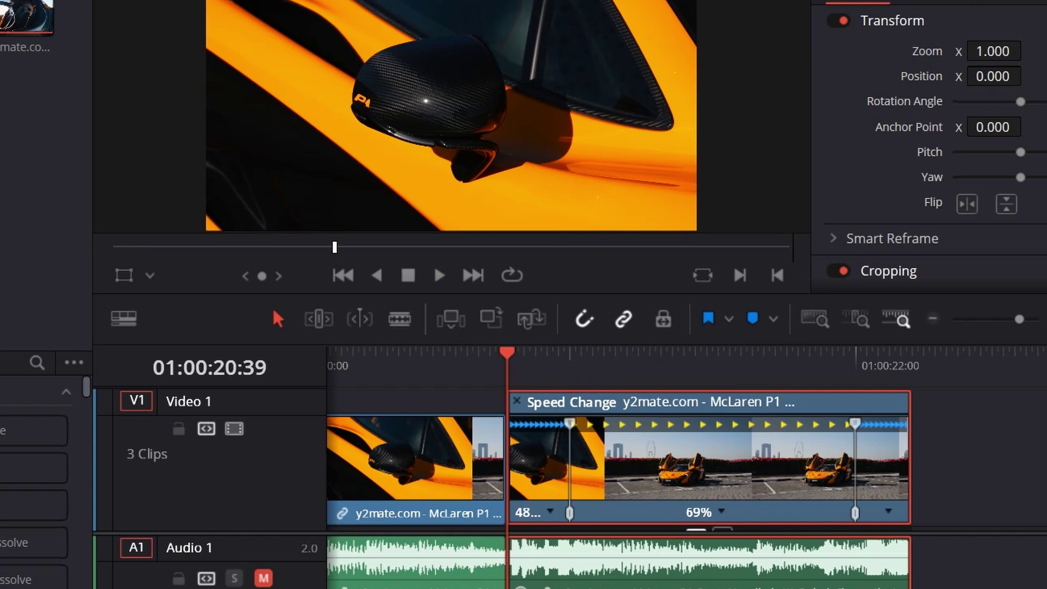
key(space)
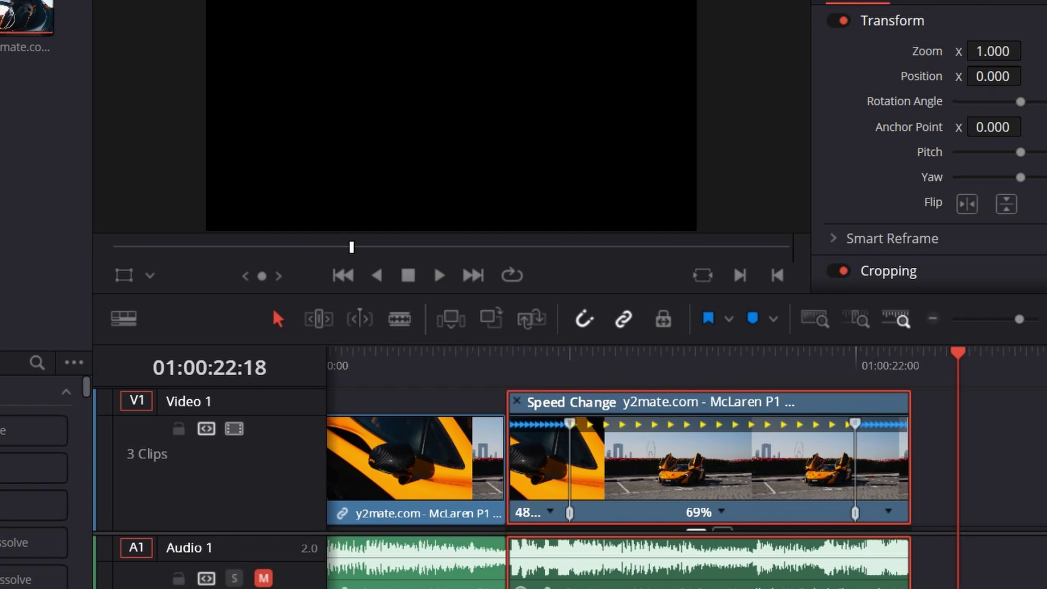
key(Up)
key(Up)
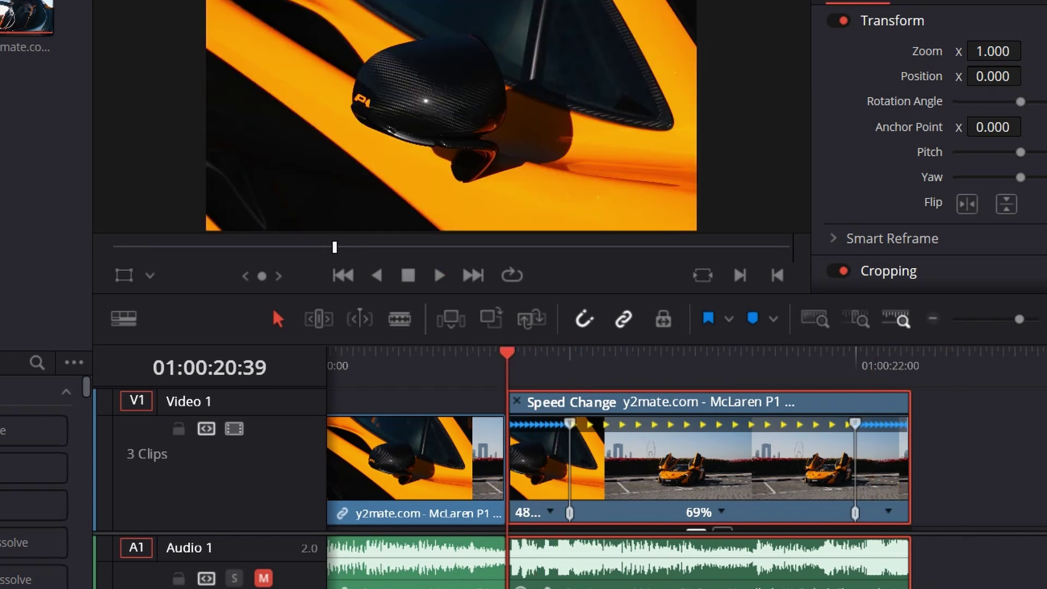